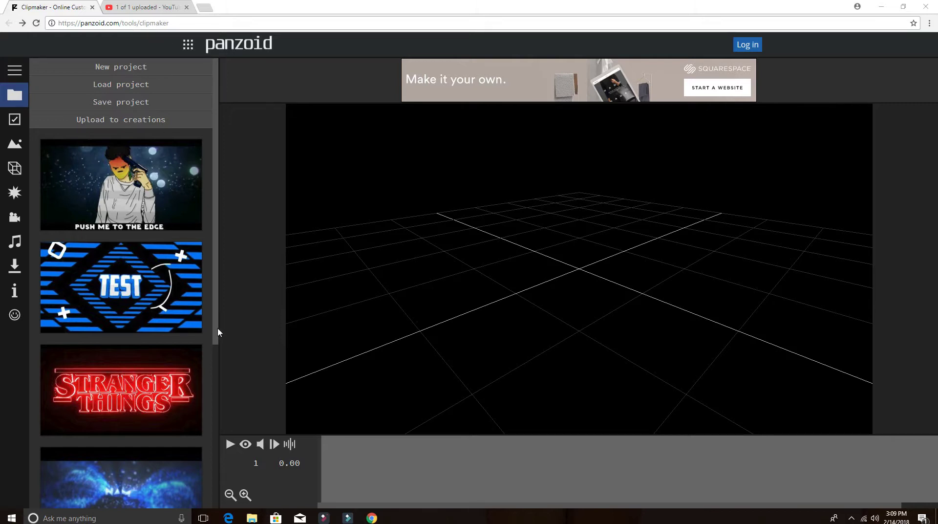
- Preview the blue TEST template in the final camera view, then load the gold YOUR NAME template
{"action": "scroll", "coordinate": [215, 378], "scroll_direction": "down", "scroll_amount": 3}
{"action": "scroll", "coordinate": [201, 363], "scroll_direction": "up", "scroll_amount": 4}
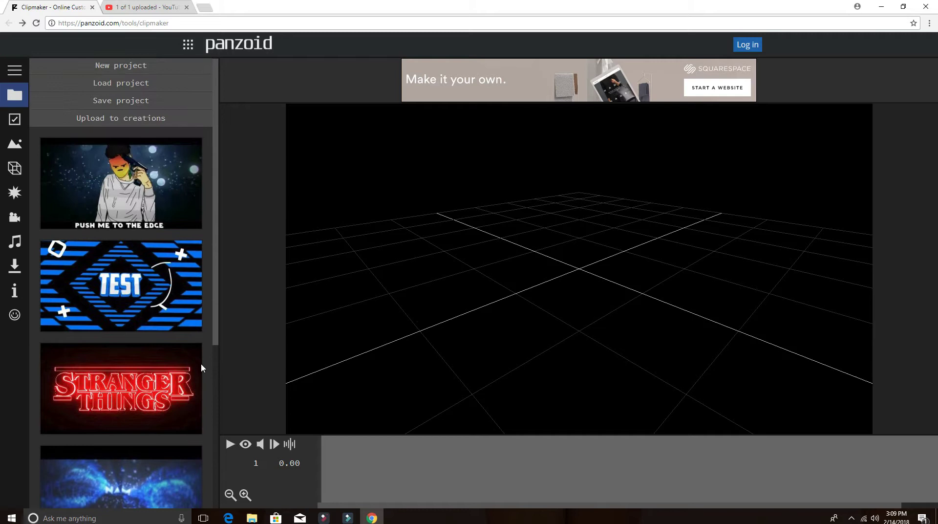
{"action": "scroll", "coordinate": [205, 390], "scroll_direction": "down", "scroll_amount": 5}
{"action": "scroll", "coordinate": [210, 430], "scroll_direction": "up", "scroll_amount": 1}
{"action": "scroll", "coordinate": [130, 298], "scroll_direction": "up", "scroll_amount": 2}
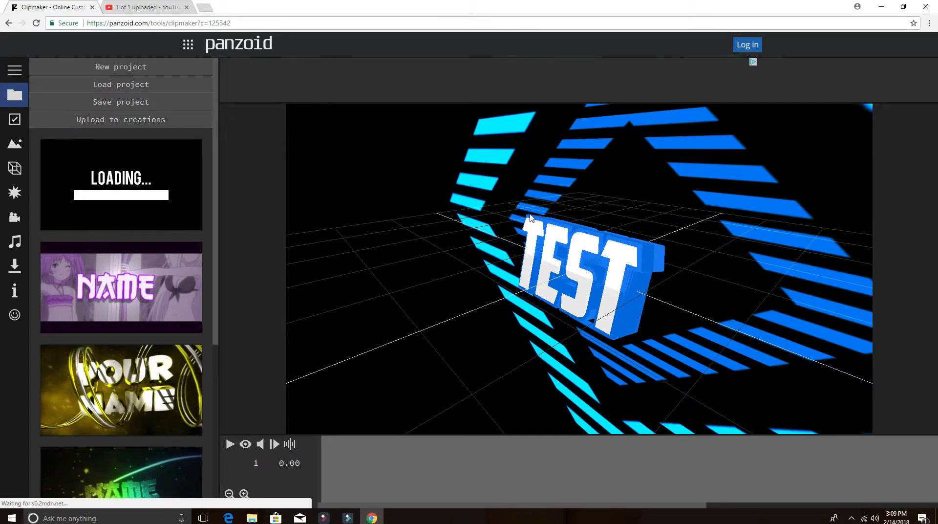
{"action": "left_click", "coordinate": [232, 445]}
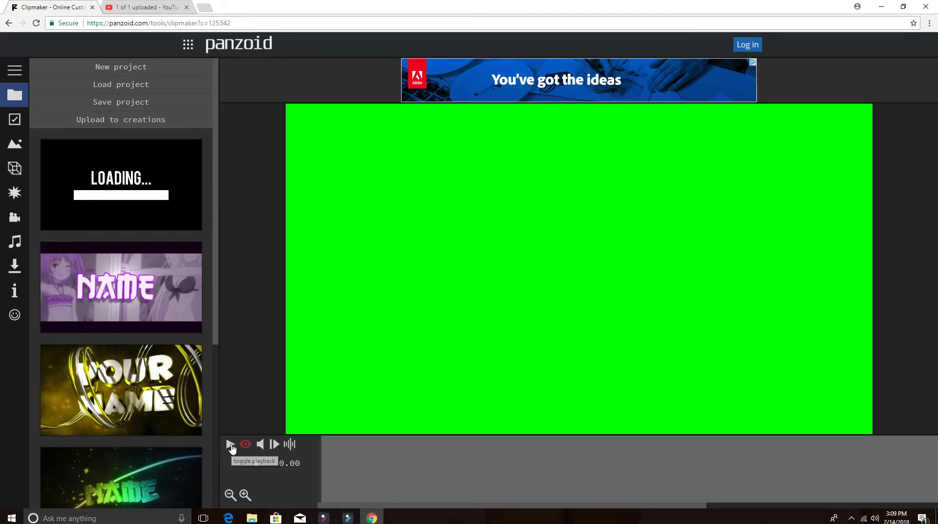
{"action": "left_click", "coordinate": [231, 445]}
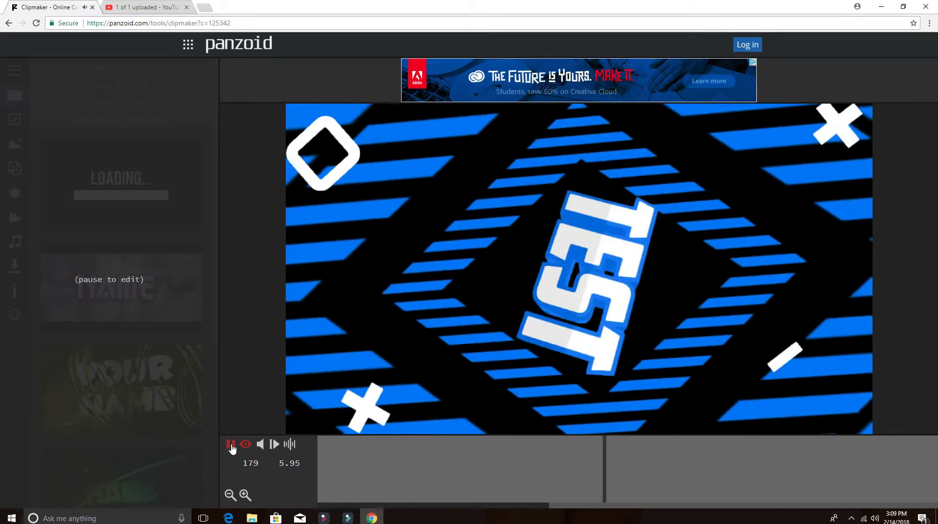
{"action": "left_click", "coordinate": [231, 446]}
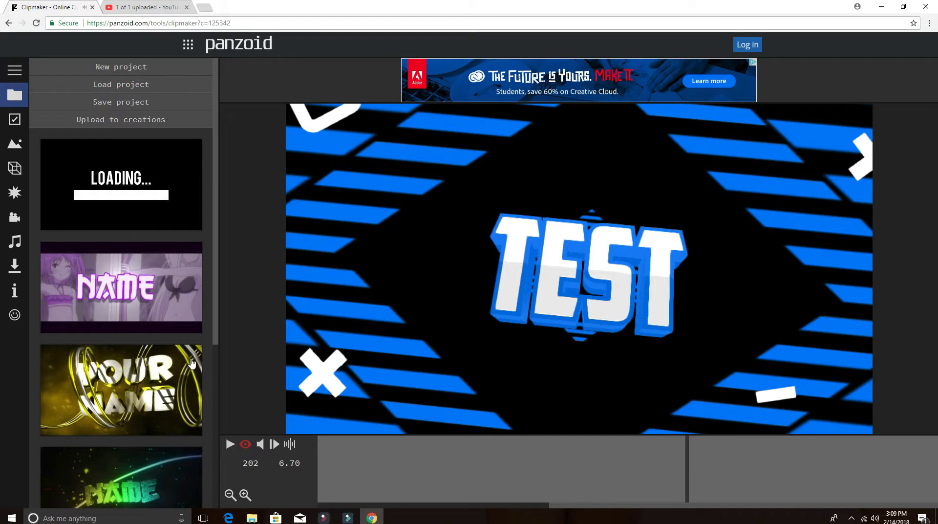
{"action": "scroll", "coordinate": [216, 314], "scroll_direction": "down", "scroll_amount": 1}
{"action": "left_click", "coordinate": [127, 331]}
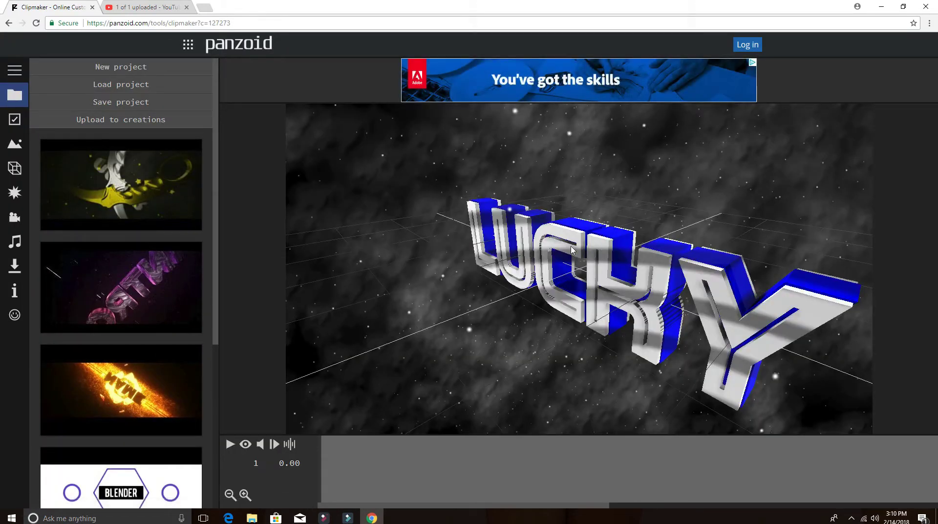
- Play the LUCKY FX template preview and pause it at 7.87 seconds
{"action": "left_click", "coordinate": [232, 445]}
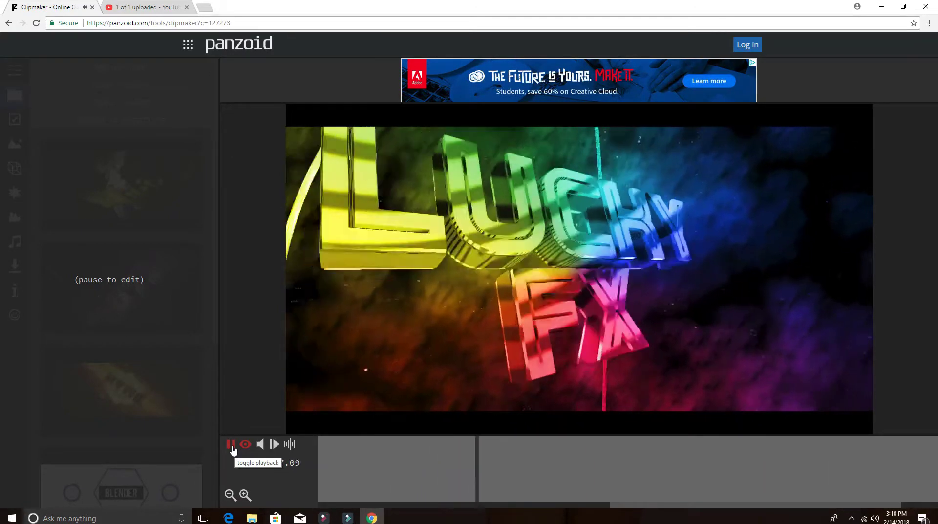
{"action": "left_click", "coordinate": [231, 446]}
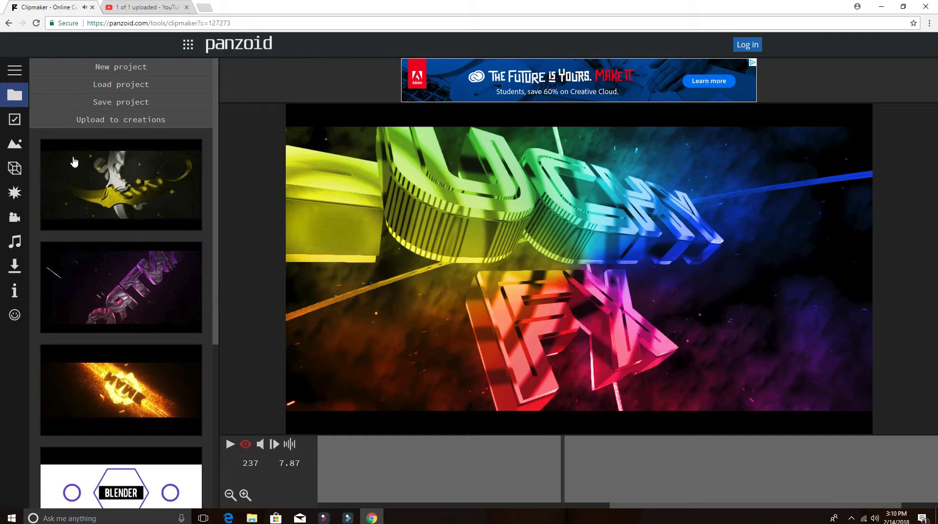
- In the Objects list, rename the first LUCKY text object to 'testing'
{"action": "left_click", "coordinate": [15, 169]}
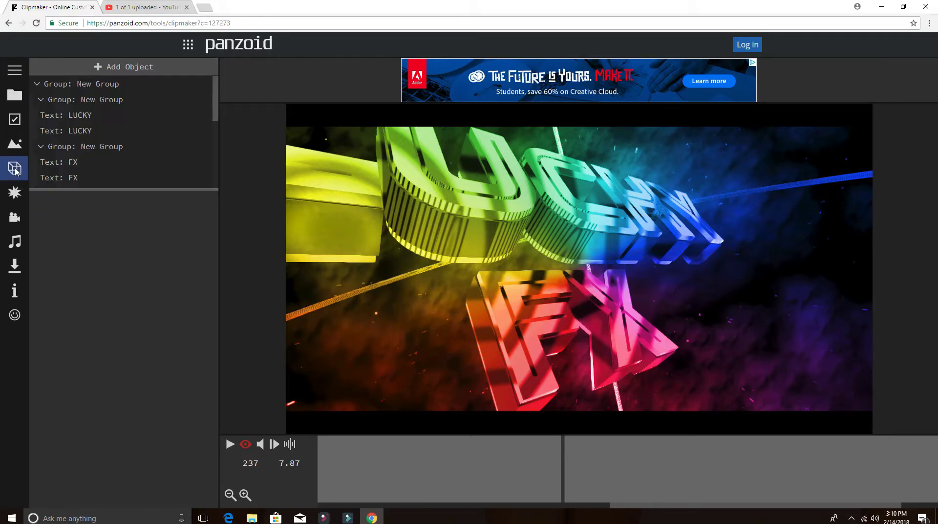
{"action": "left_click", "coordinate": [90, 116]}
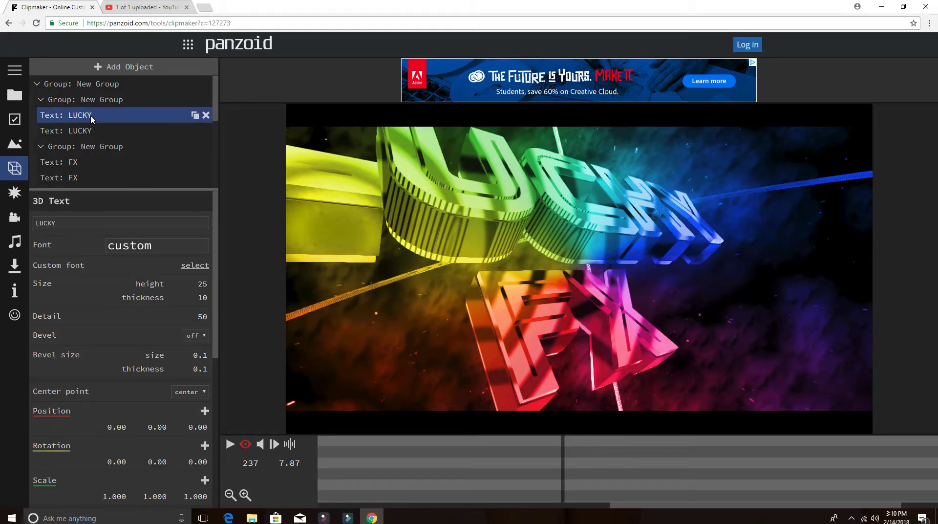
{"action": "key", "text": "Tab"}
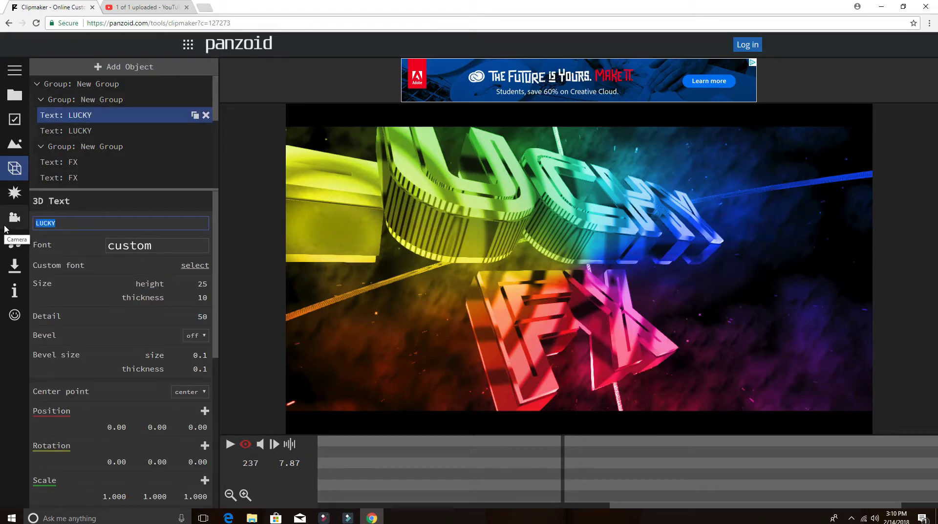
{"action": "type", "text": "testing"}
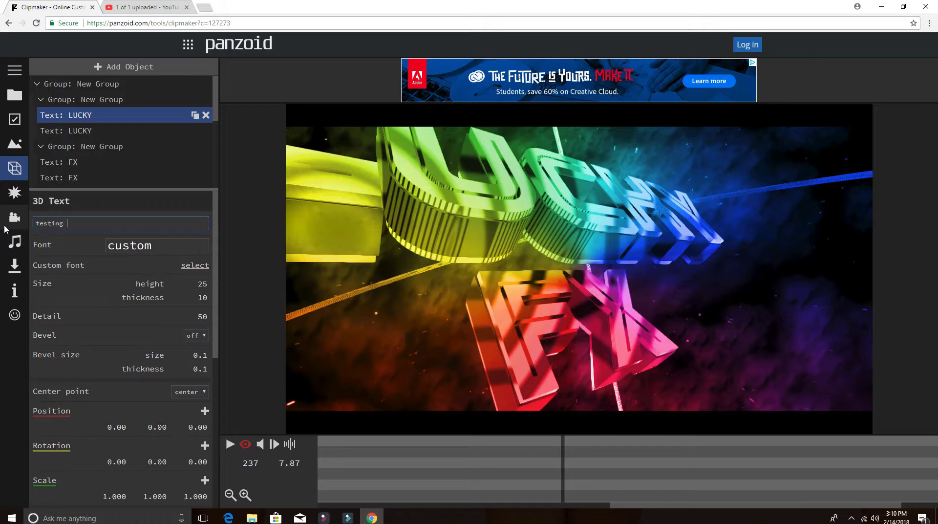
{"action": "key", "text": "Return"}
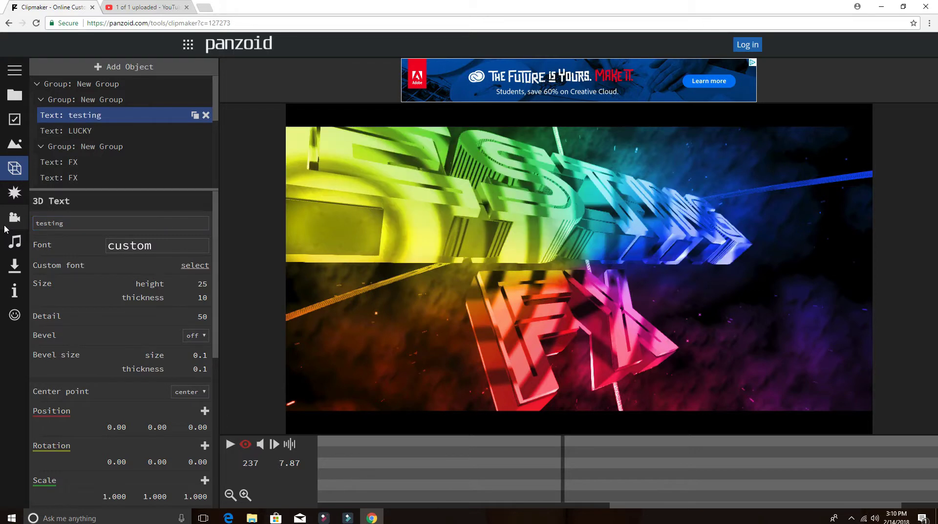
- Change the second LUCKY text object to 'testing' as well
{"action": "left_click", "coordinate": [80, 133]}
{"action": "left_click", "coordinate": [90, 131]}
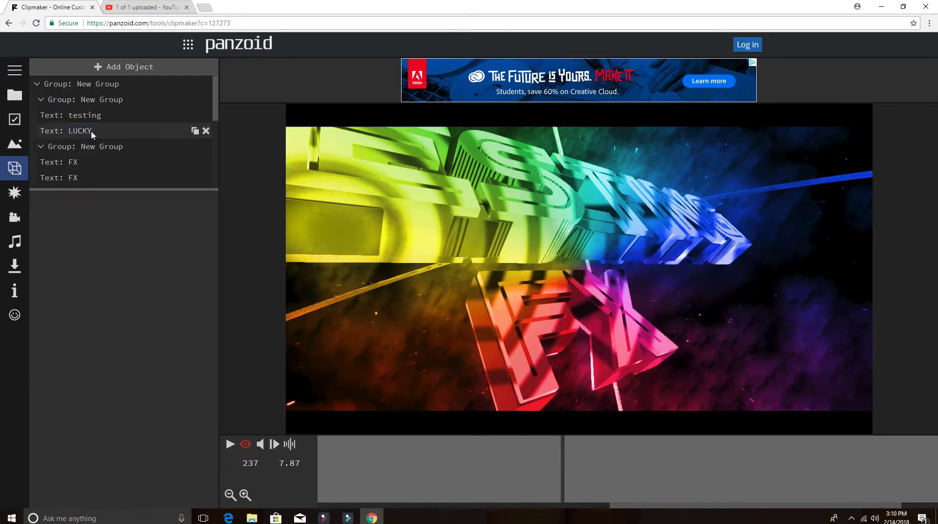
{"action": "key", "text": "Tab"}
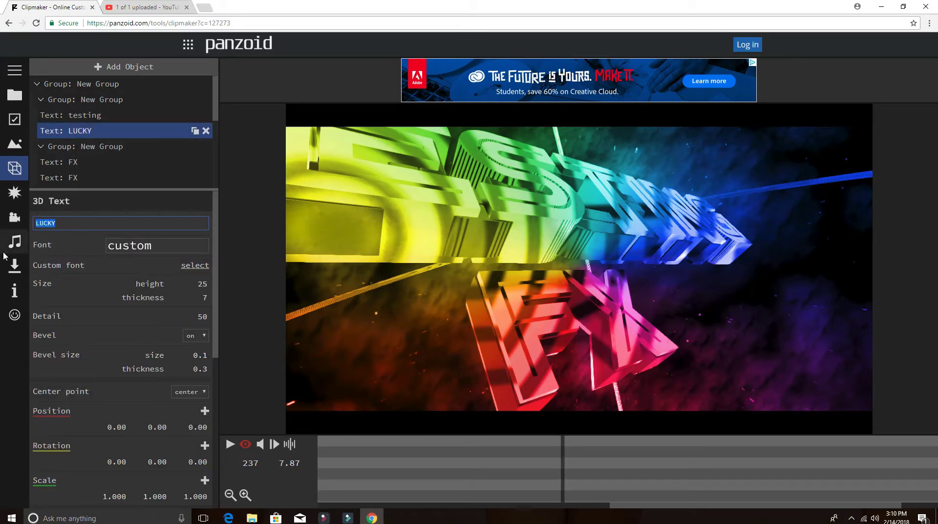
{"action": "type", "text": "testing"}
- Replace the text of both FX objects with 'new'
{"action": "left_click", "coordinate": [79, 162]}
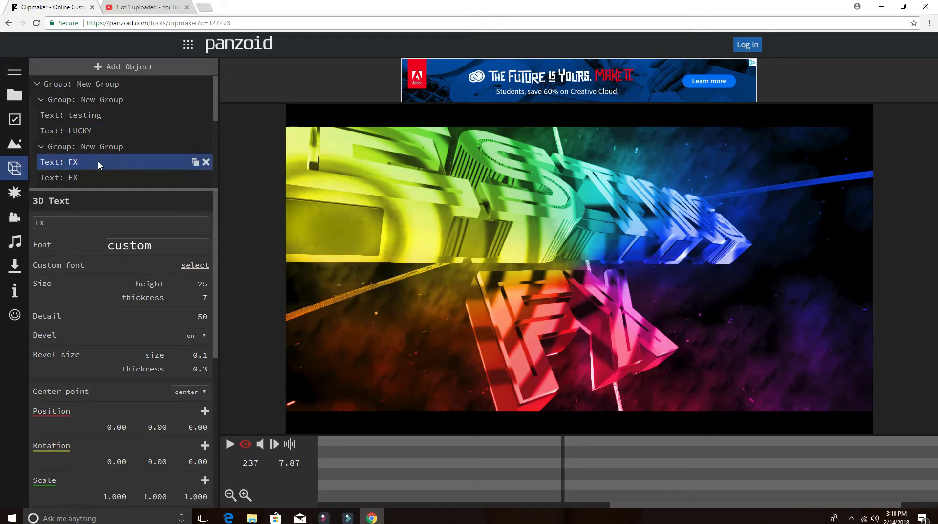
{"action": "key", "text": "Tab"}
{"action": "type", "text": "new"}
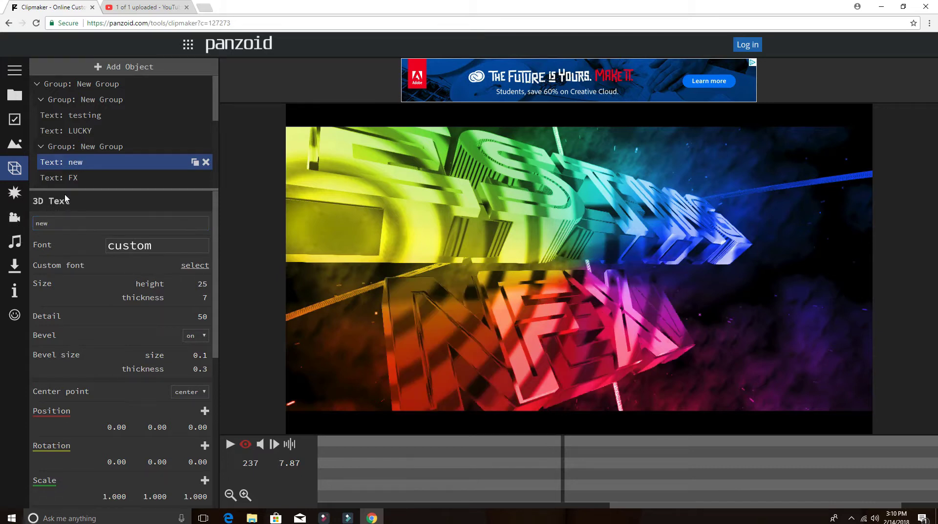
{"action": "left_click", "coordinate": [69, 178]}
{"action": "key", "text": "Tab"}
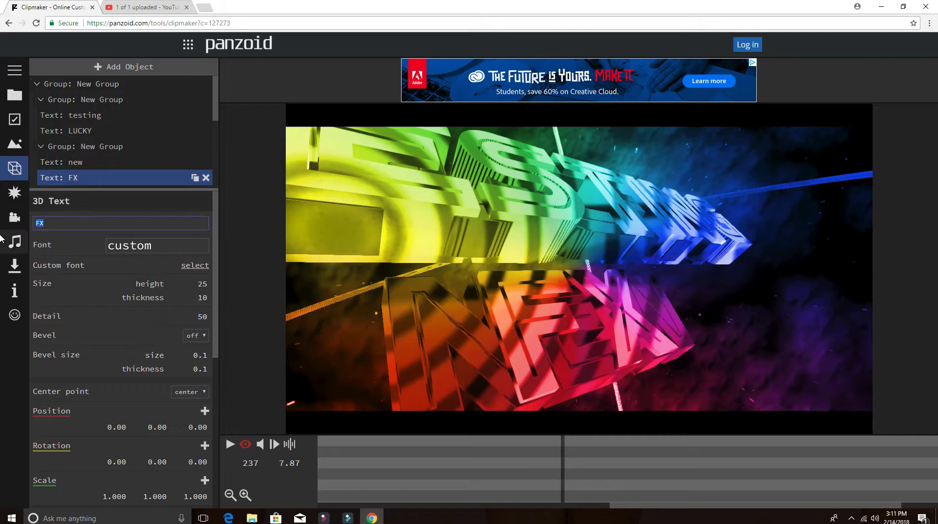
{"action": "type", "text": "new"}
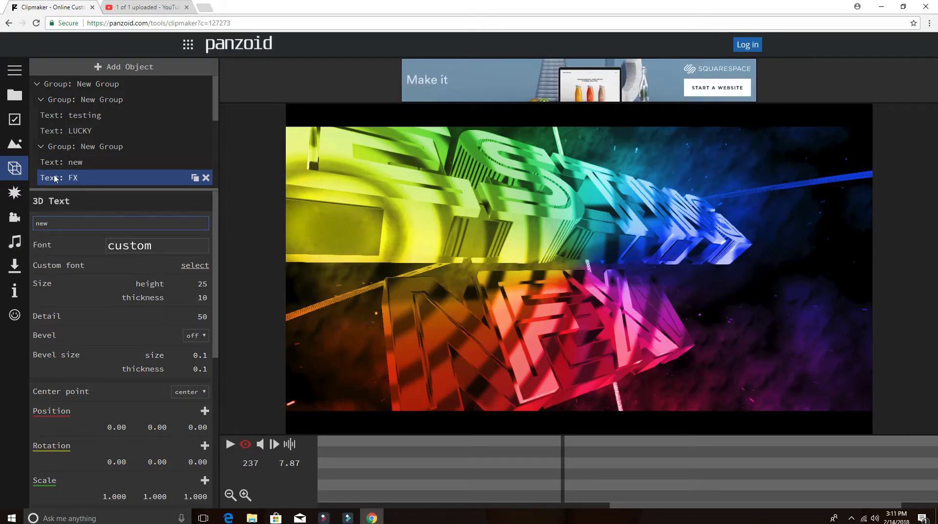
{"action": "key", "text": "Return"}
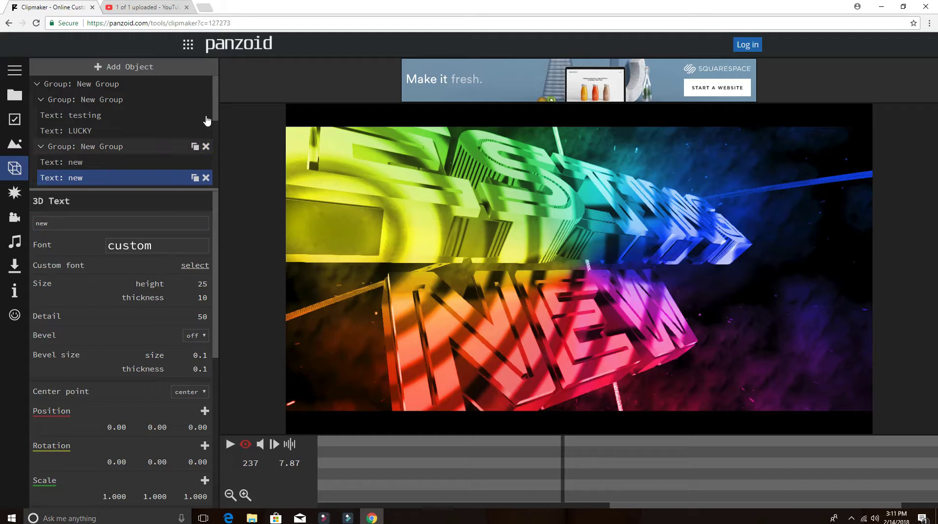
{"action": "left_click_drag", "start_coordinate": [216, 120], "coordinate": [207, 176]}
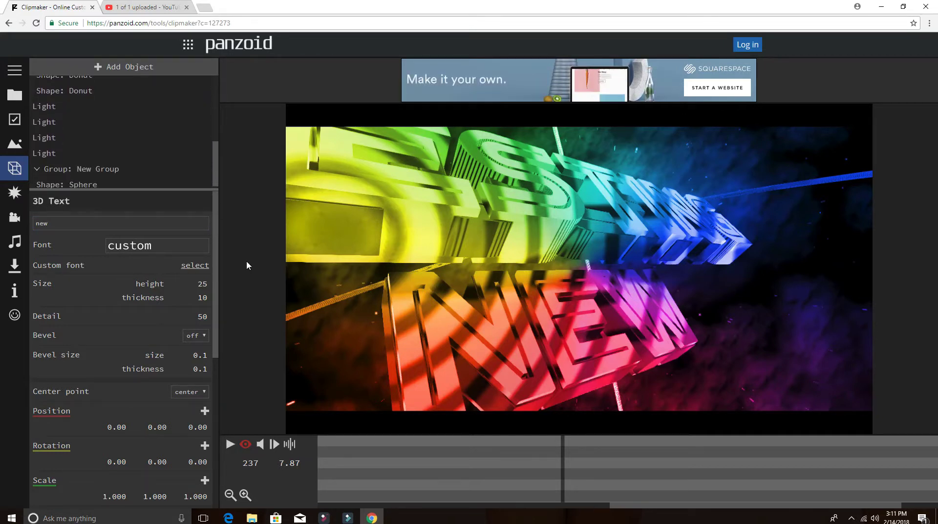
- Play the edited TESTING / NEW intro and pause it at 5.60 seconds
{"action": "left_click", "coordinate": [230, 444]}
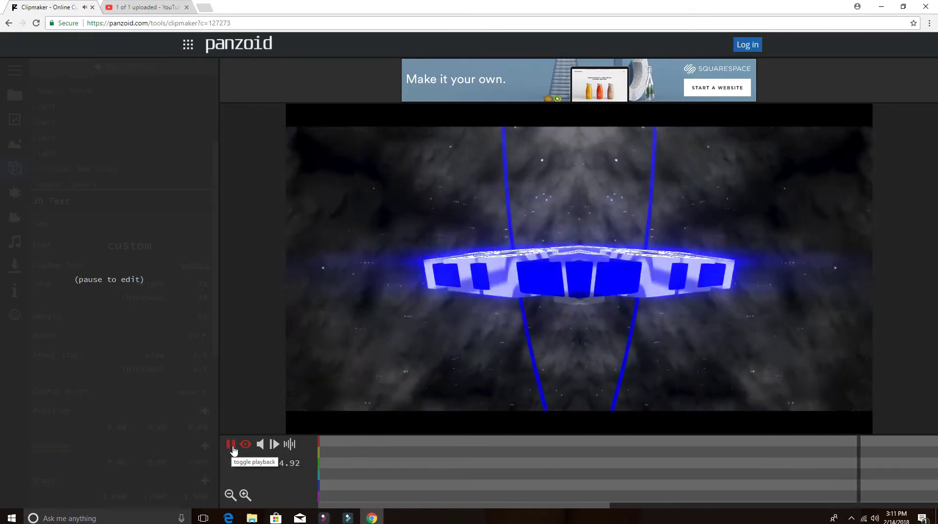
{"action": "left_click", "coordinate": [238, 445]}
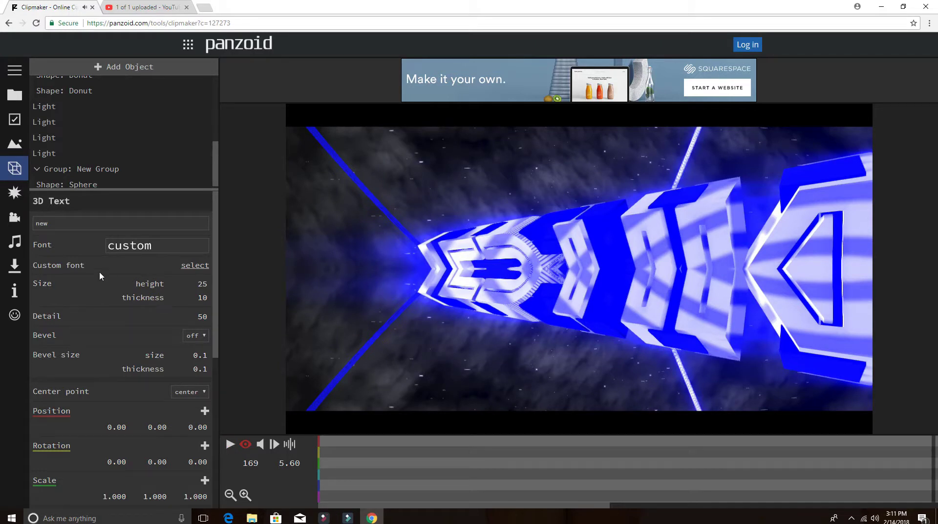
- Start the balanced-mode .mkv video render and dismiss the notification permission prompt
{"action": "left_click", "coordinate": [15, 268]}
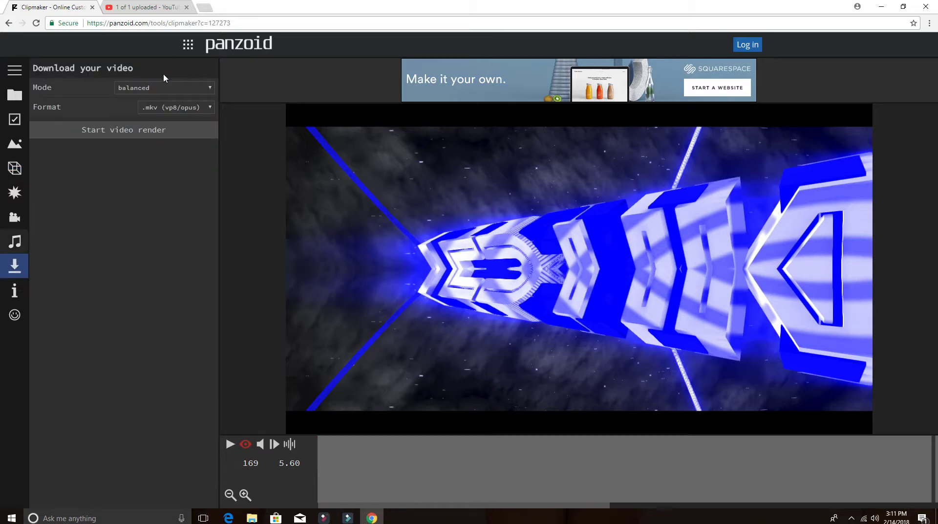
{"action": "left_click", "coordinate": [122, 131]}
{"action": "left_click", "coordinate": [135, 77]}
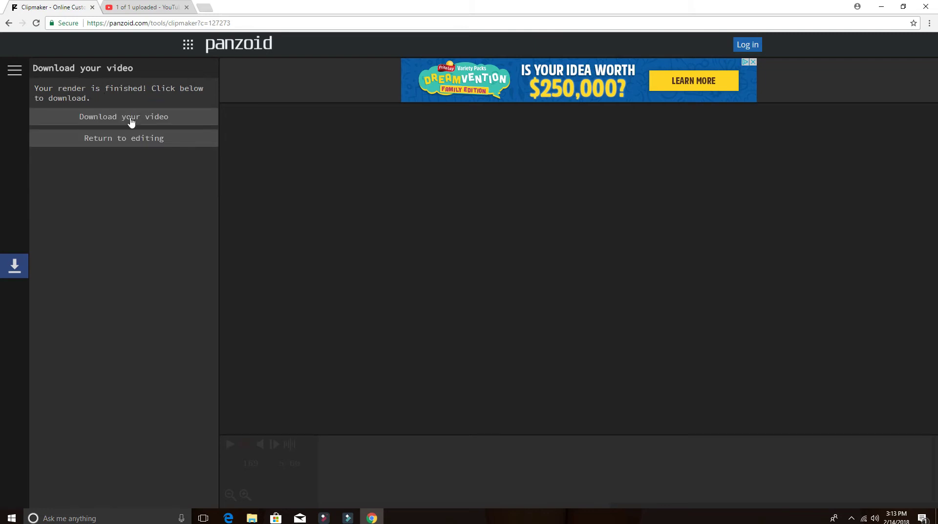
- Download the finished render as video.mkv and open it
{"action": "left_click", "coordinate": [131, 117]}
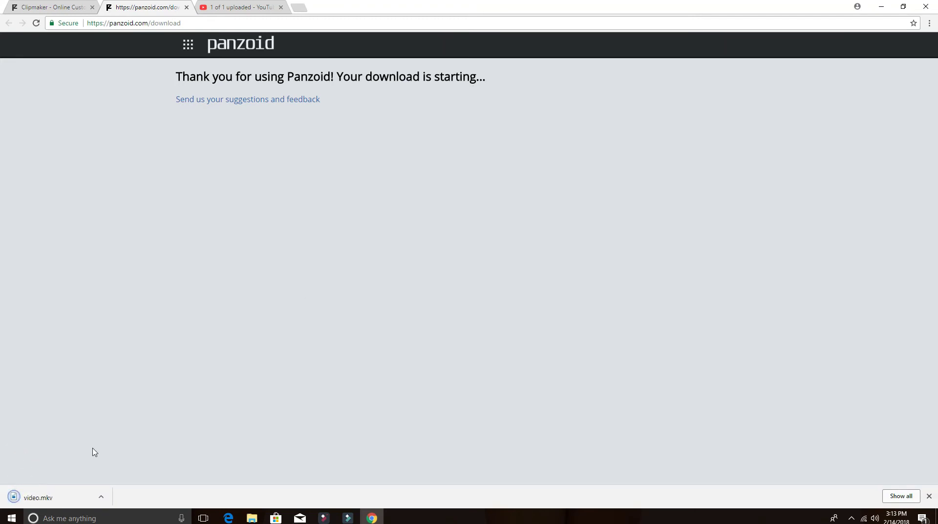
{"action": "left_click", "coordinate": [60, 497]}
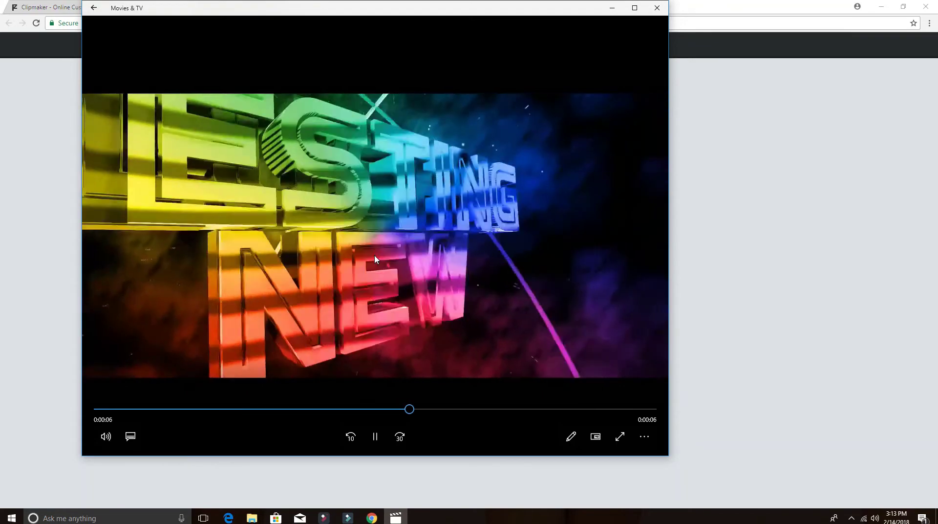
- Pause video.mkv at 0:08 with the TESTING / NEW text showing
{"action": "left_click", "coordinate": [376, 436]}
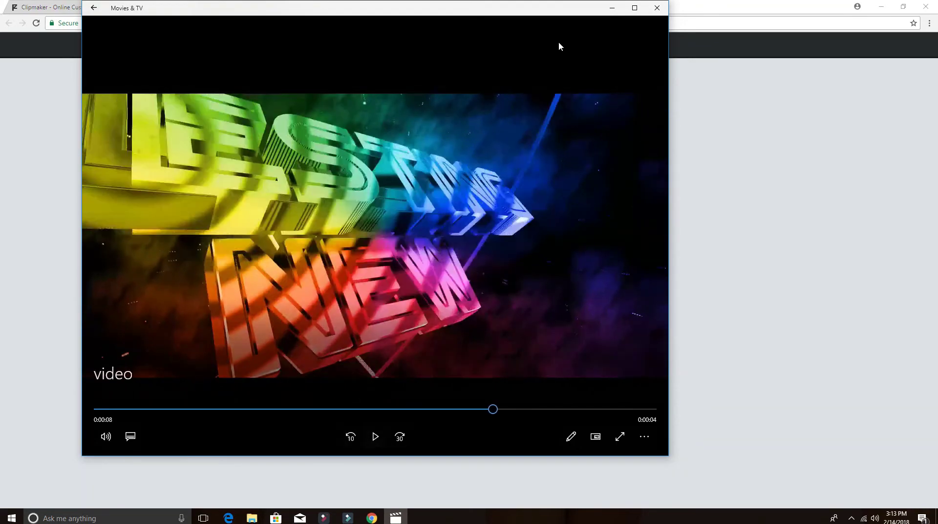